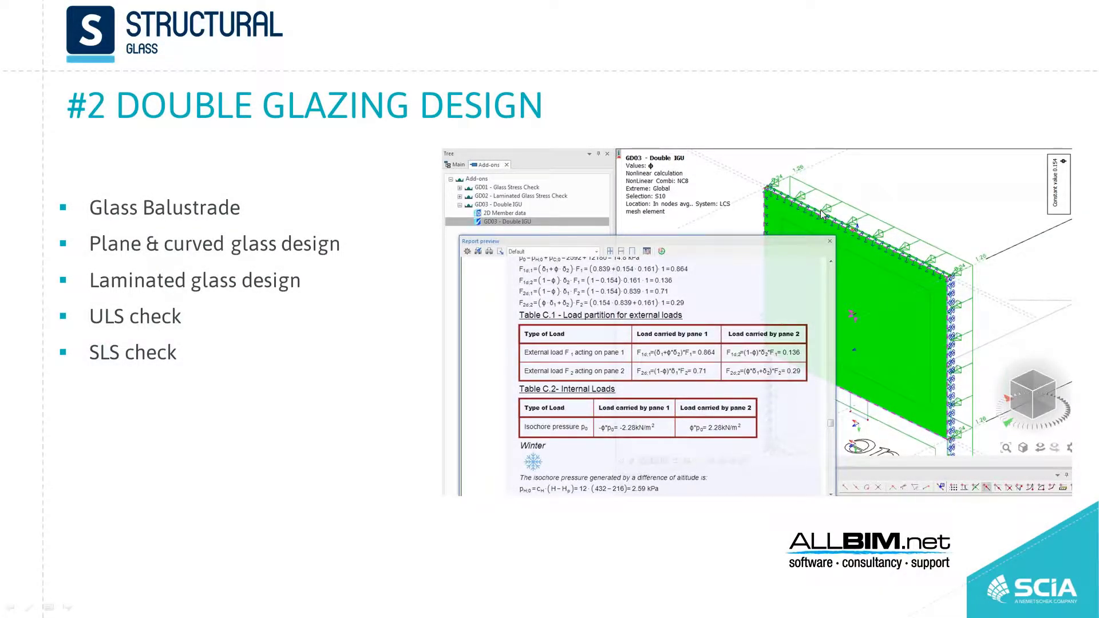
Switch from the presentation to SCIA Engineer and bring up the 2 Double Glazing.esa project
{"action": "key", "text": "alt+Tab"}
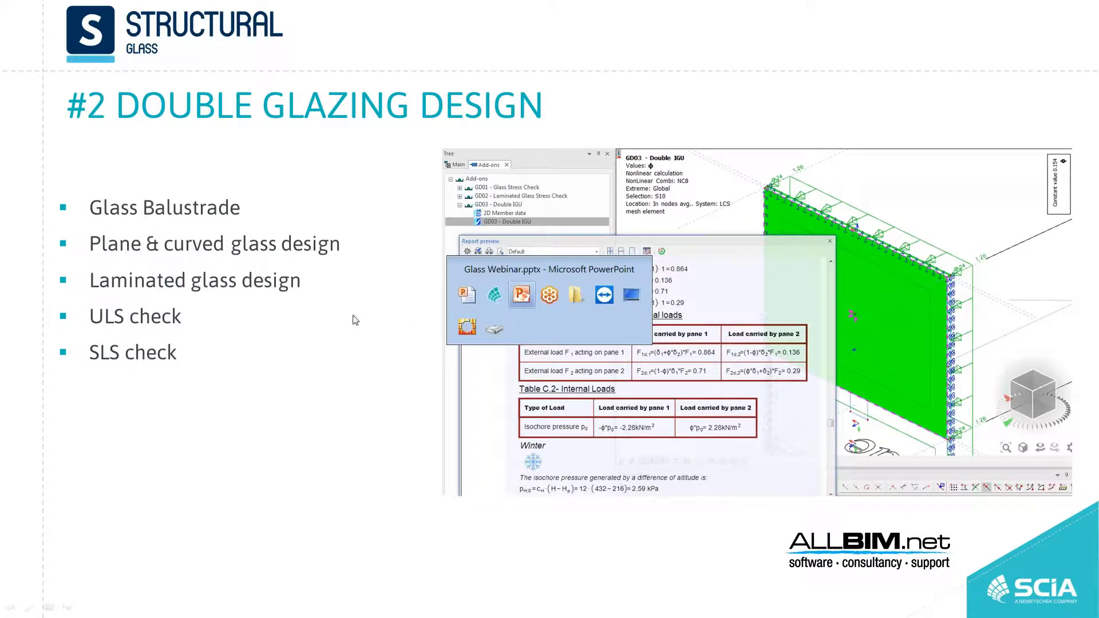
{"action": "left_click", "coordinate": [494, 295]}
{"action": "left_click", "coordinate": [187, 35]}
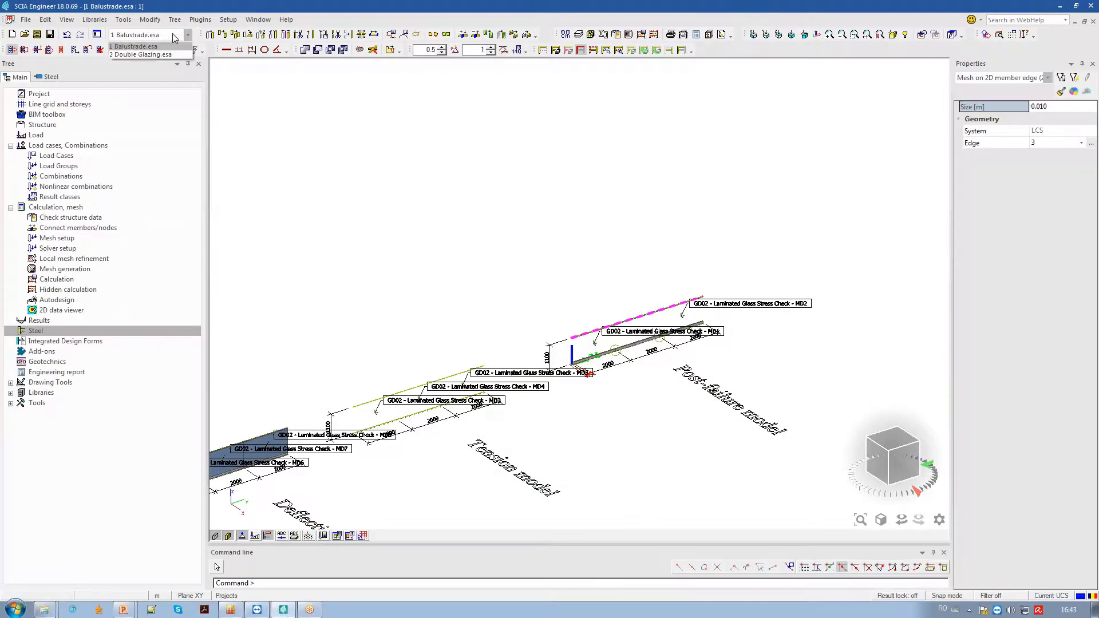
{"action": "left_click", "coordinate": [171, 55]}
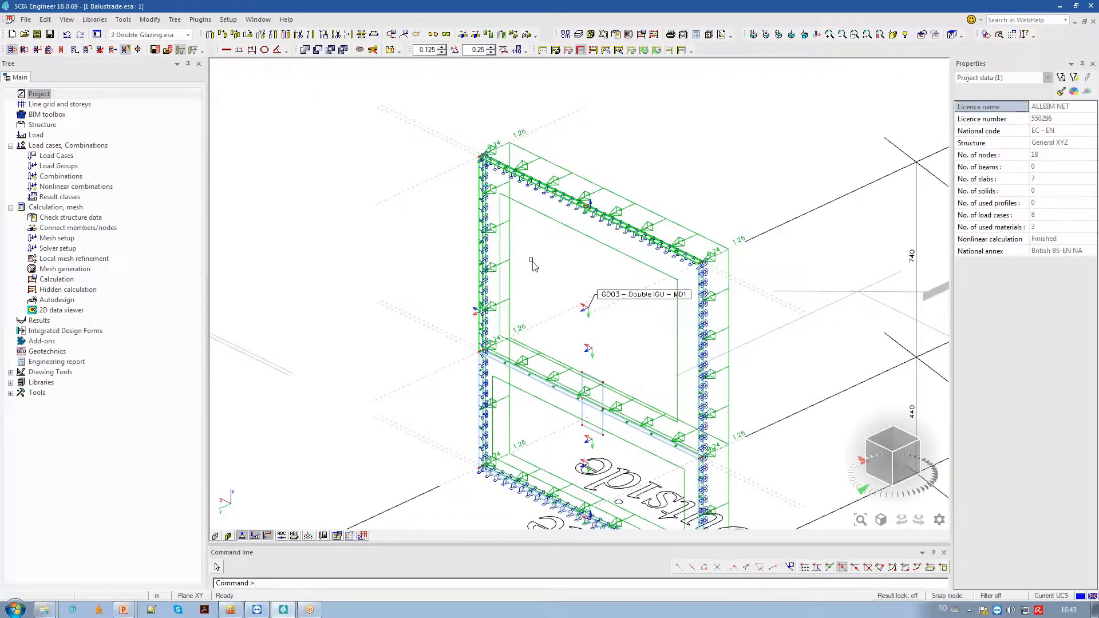
Open the project's loads and review the list of defined load cases
{"action": "left_click", "coordinate": [122, 137]}
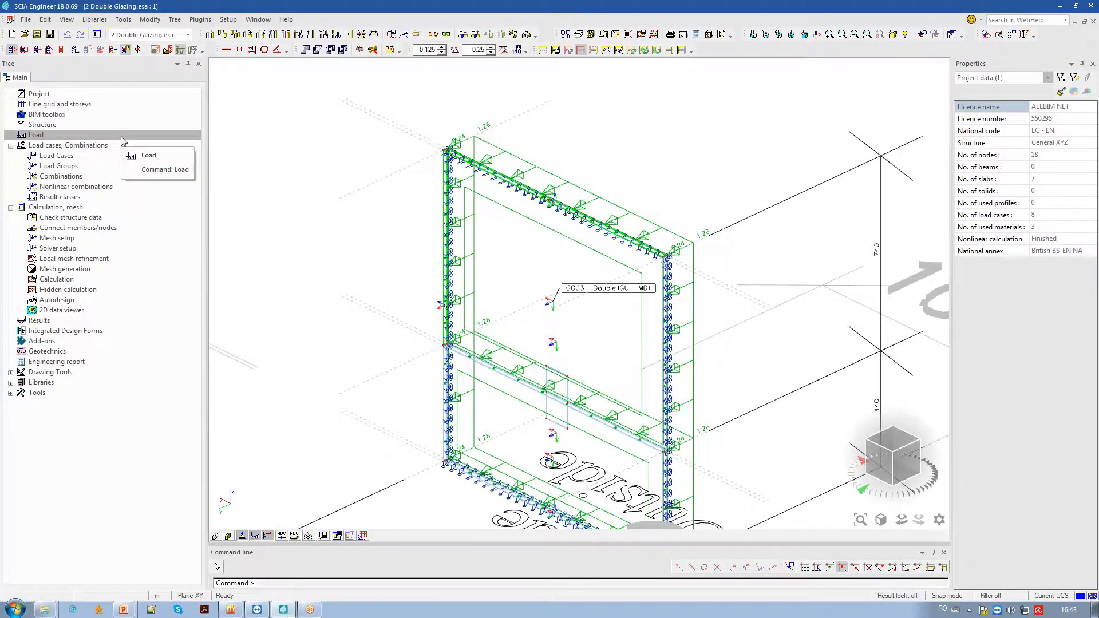
{"action": "left_click", "coordinate": [196, 92]}
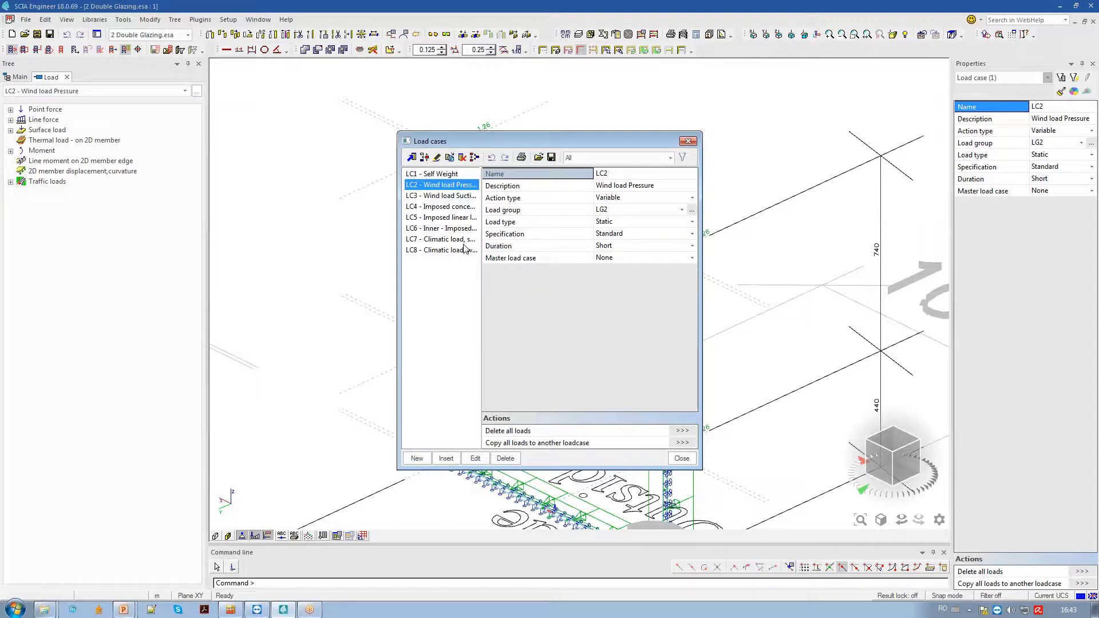
{"action": "key", "text": "Escape"}
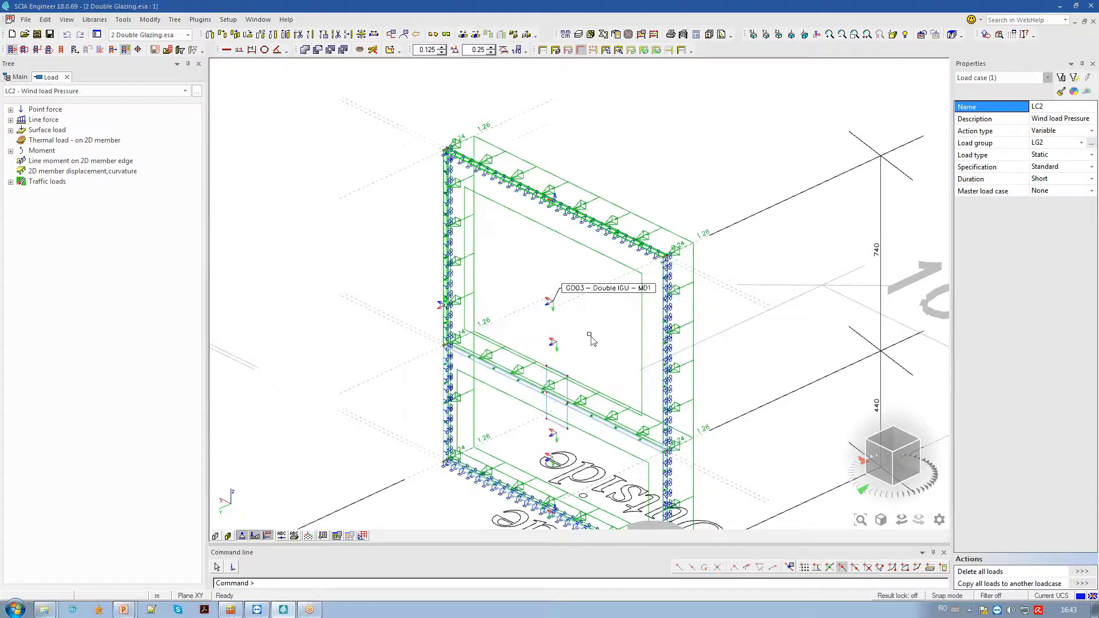
Display load case LC4 - Imposed concentrated load and LC5 - Imposed linear load on the glazing model
{"action": "left_click", "coordinate": [158, 91]}
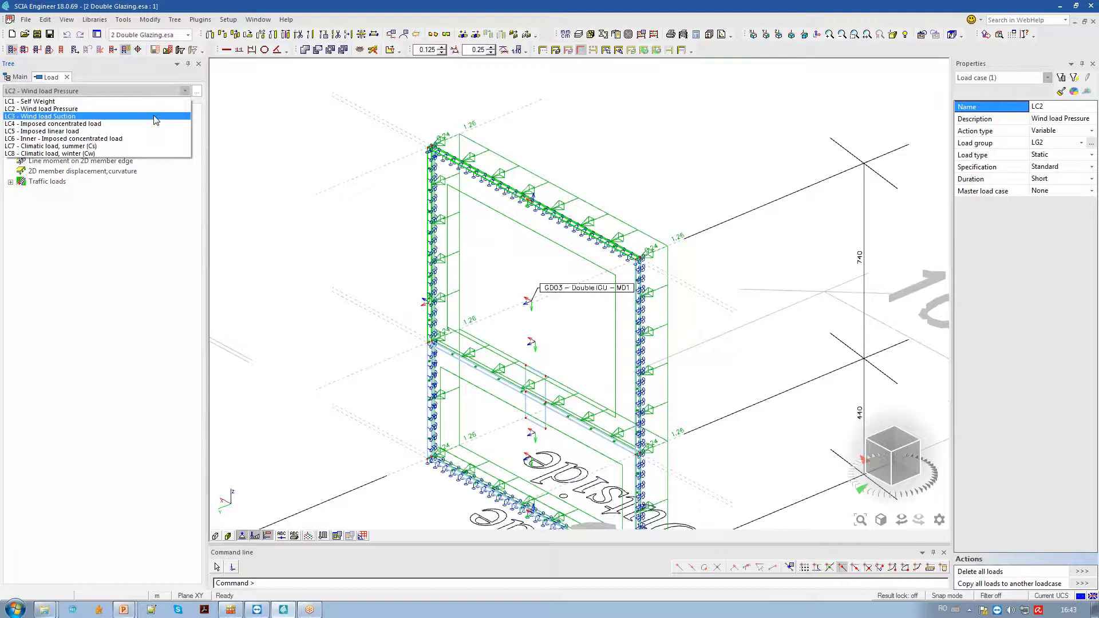
{"action": "left_click", "coordinate": [154, 124]}
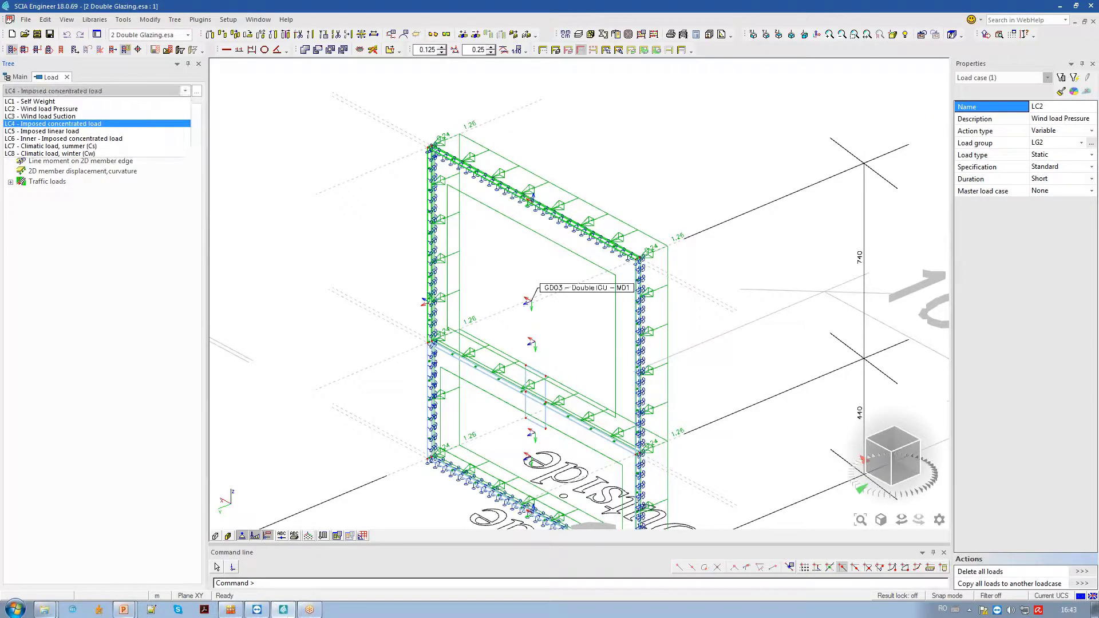
{"action": "left_click", "coordinate": [185, 91]}
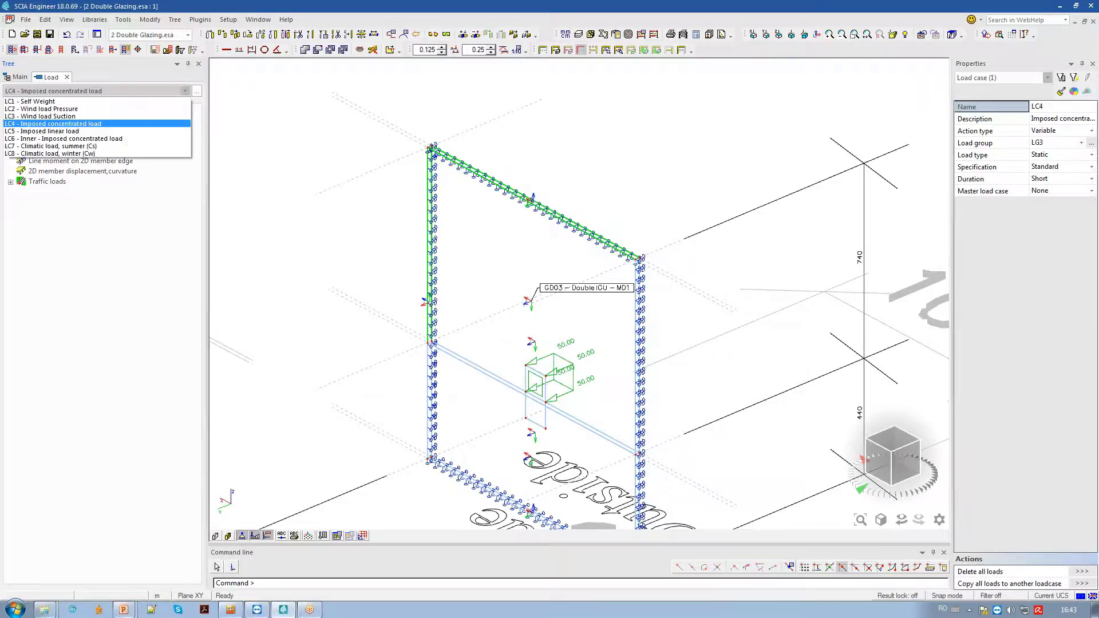
{"action": "left_click", "coordinate": [132, 132]}
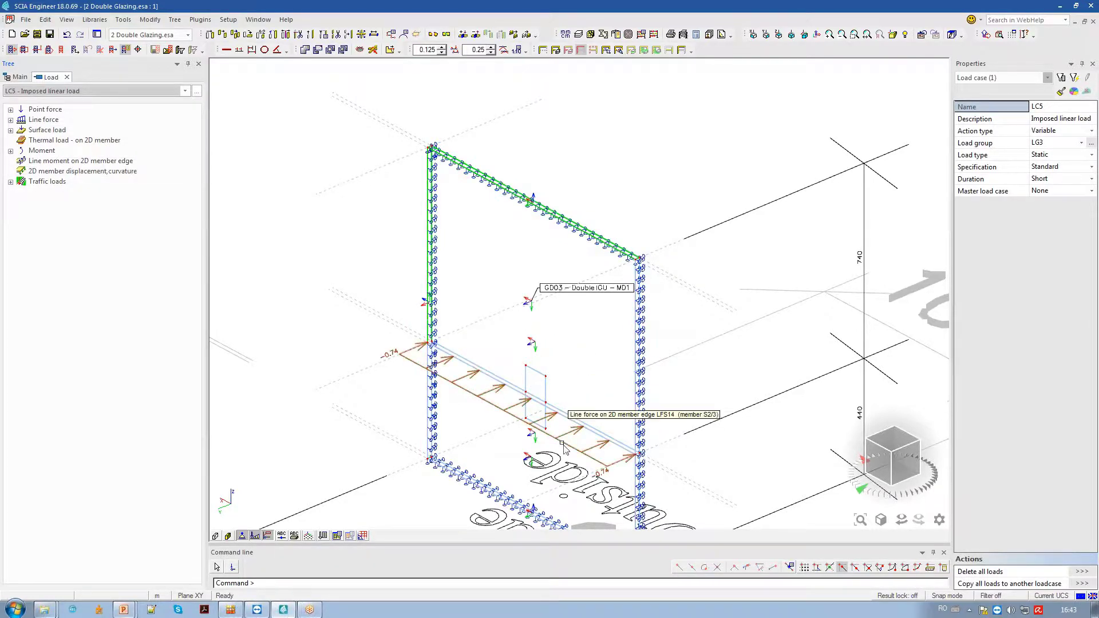
Display the summer and winter climatic load cases LC7 and LC8, and leave the load service
{"action": "left_click", "coordinate": [59, 90]}
{"action": "left_click", "coordinate": [86, 152]}
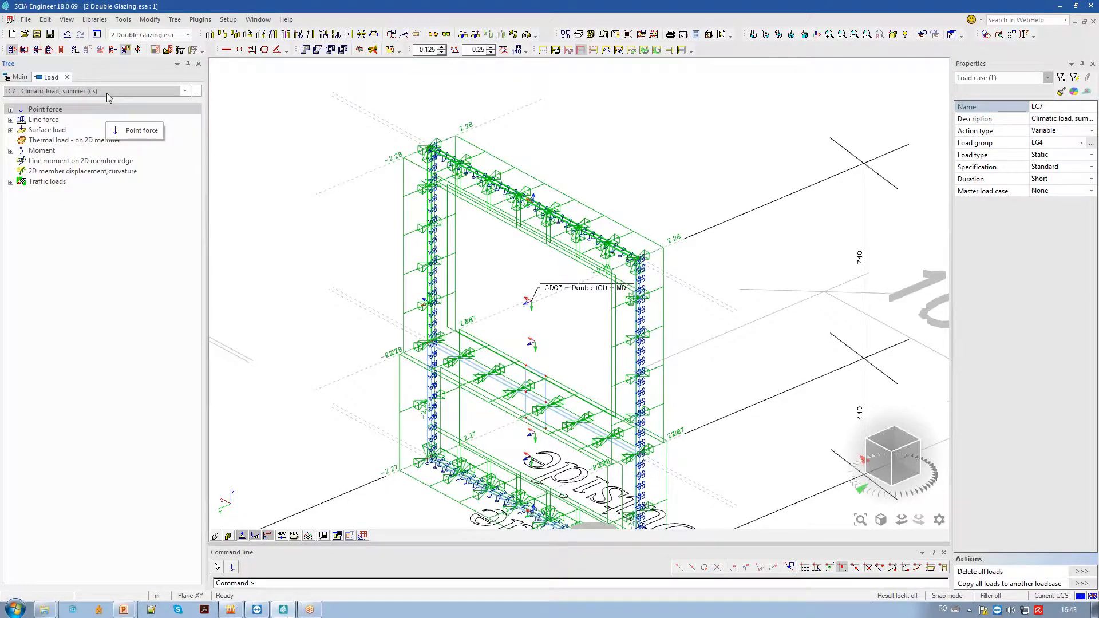
{"action": "left_click", "coordinate": [86, 90]}
{"action": "left_click", "coordinate": [86, 145]}
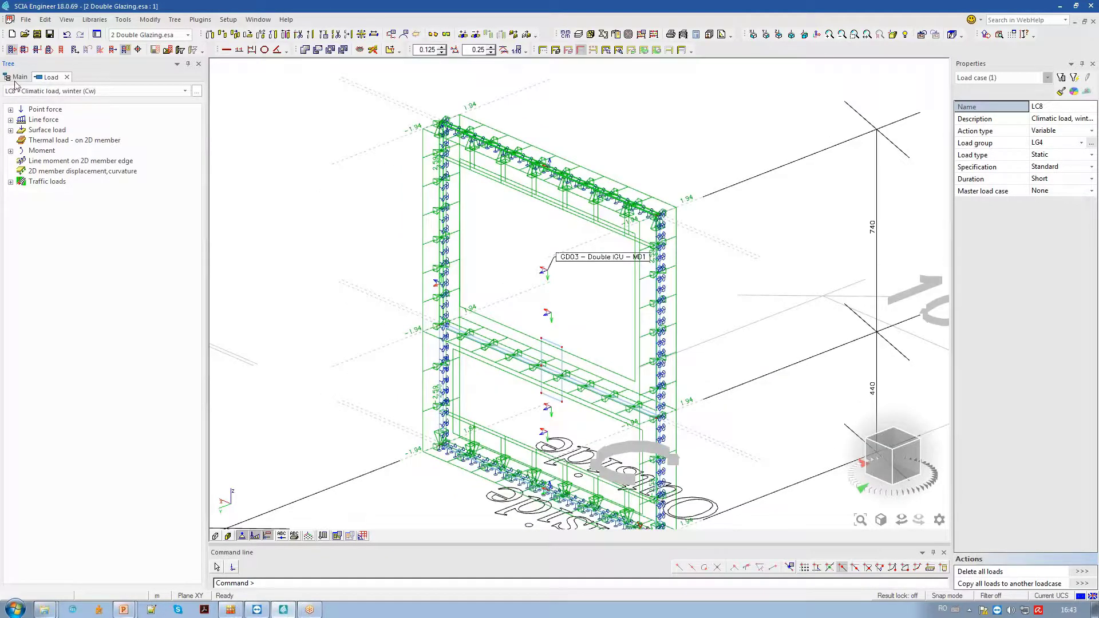
{"action": "key", "text": "Escape"}
{"action": "scroll", "coordinate": [435, 188], "scroll_direction": "up", "scroll_amount": 3}
{"action": "scroll", "coordinate": [435, 188], "scroll_direction": "down", "scroll_amount": 4}
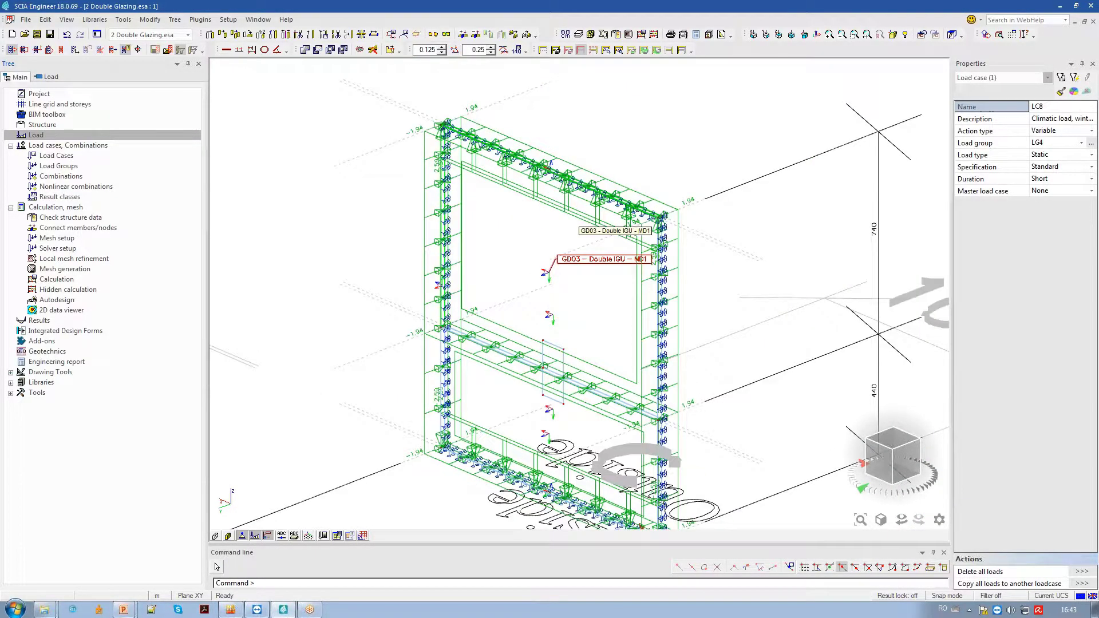
Select the GD03 - Double IGU member data label, open the add-on checks, and render the glass surfaces at the panel's upper corner
{"action": "left_click", "coordinate": [585, 259]}
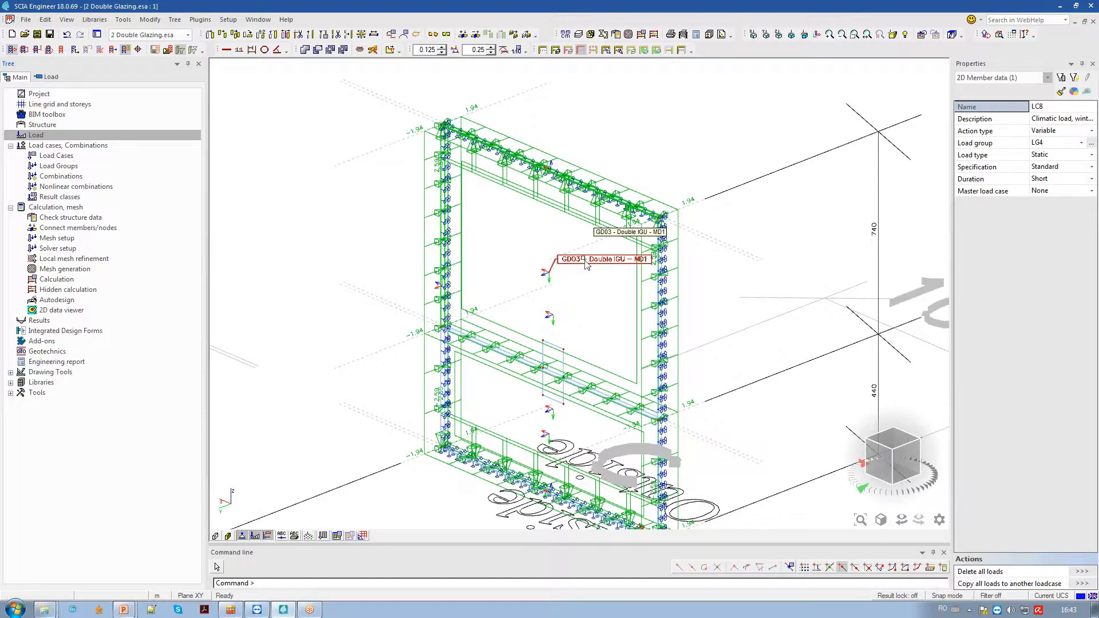
{"action": "left_click", "coordinate": [102, 342]}
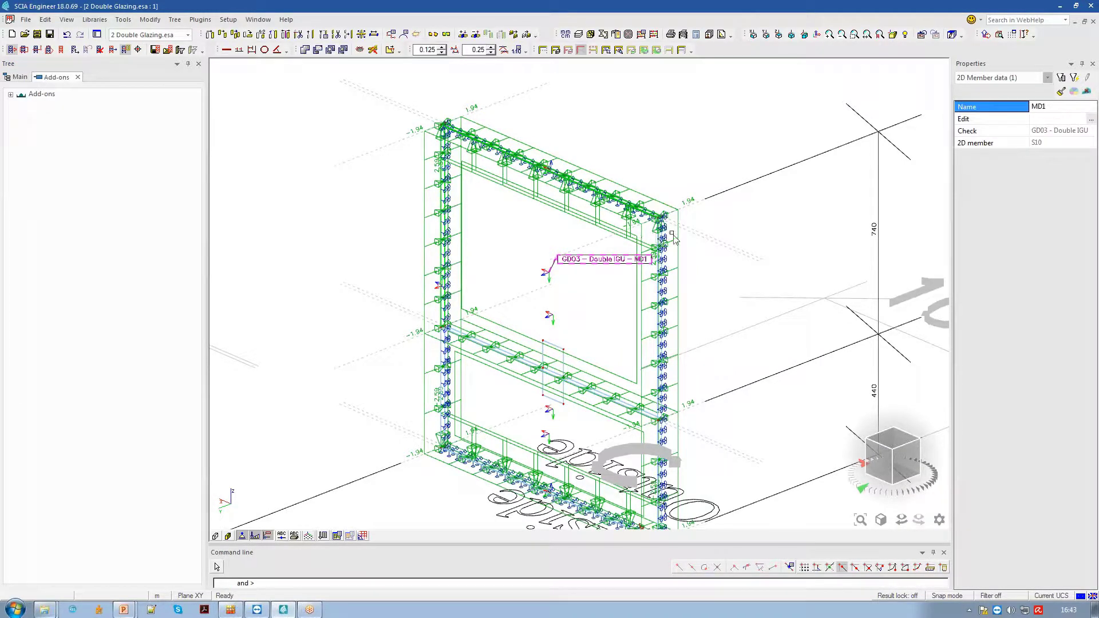
{"action": "left_click_drag", "start_coordinate": [671, 236], "coordinate": [657, 264]}
{"action": "scroll", "coordinate": [658, 264], "scroll_direction": "up", "scroll_amount": 5}
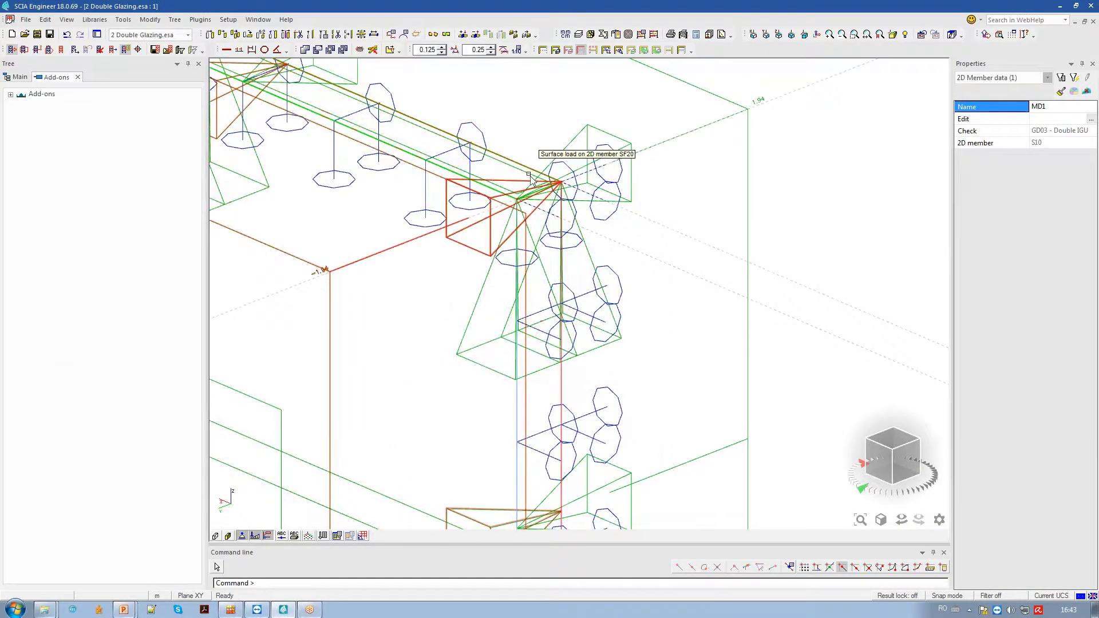
{"action": "left_click", "coordinate": [227, 536]}
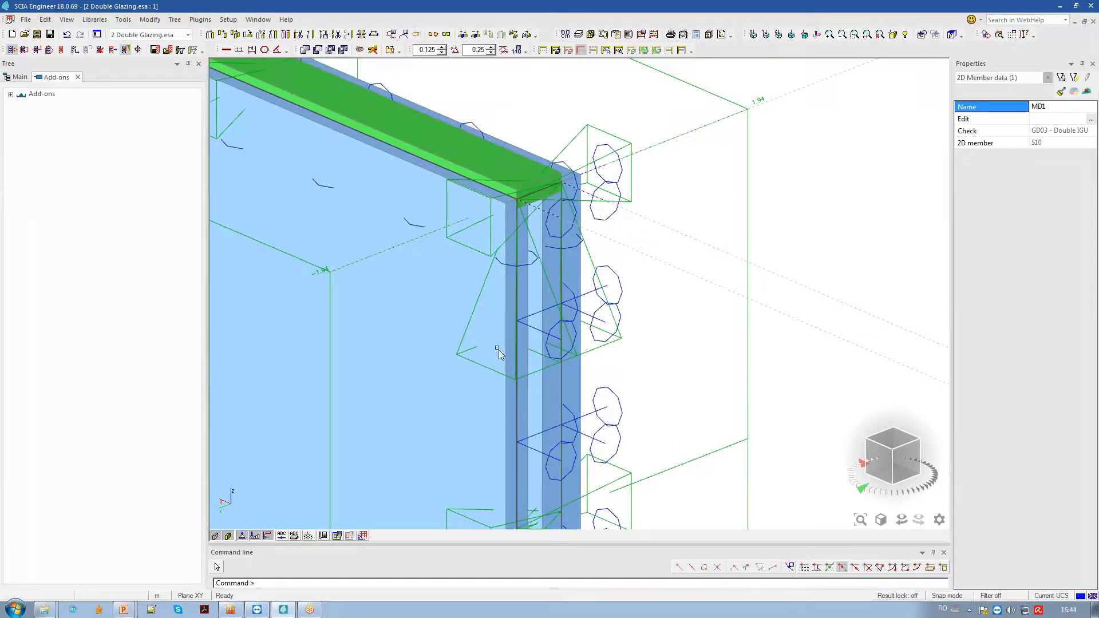
Select the thicker glass pane at the panel edge and examine its properties and the double glazing build-up
{"action": "left_click", "coordinate": [584, 269]}
{"action": "scroll", "coordinate": [584, 272], "scroll_direction": "down", "scroll_amount": 3}
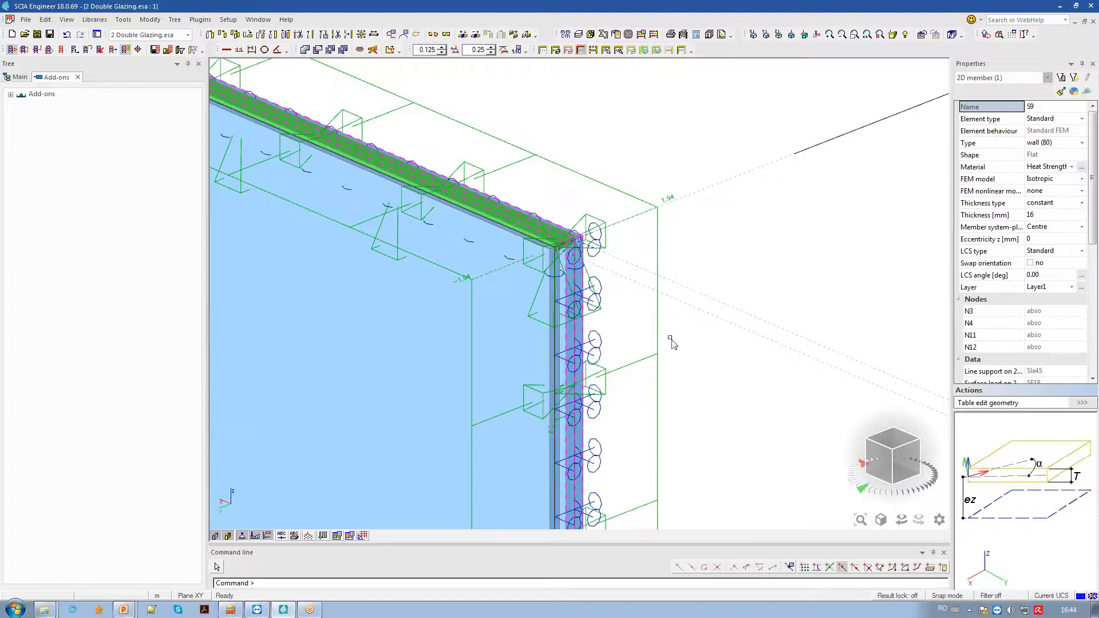
{"action": "left_click_drag", "start_coordinate": [668, 339], "coordinate": [675, 467]}
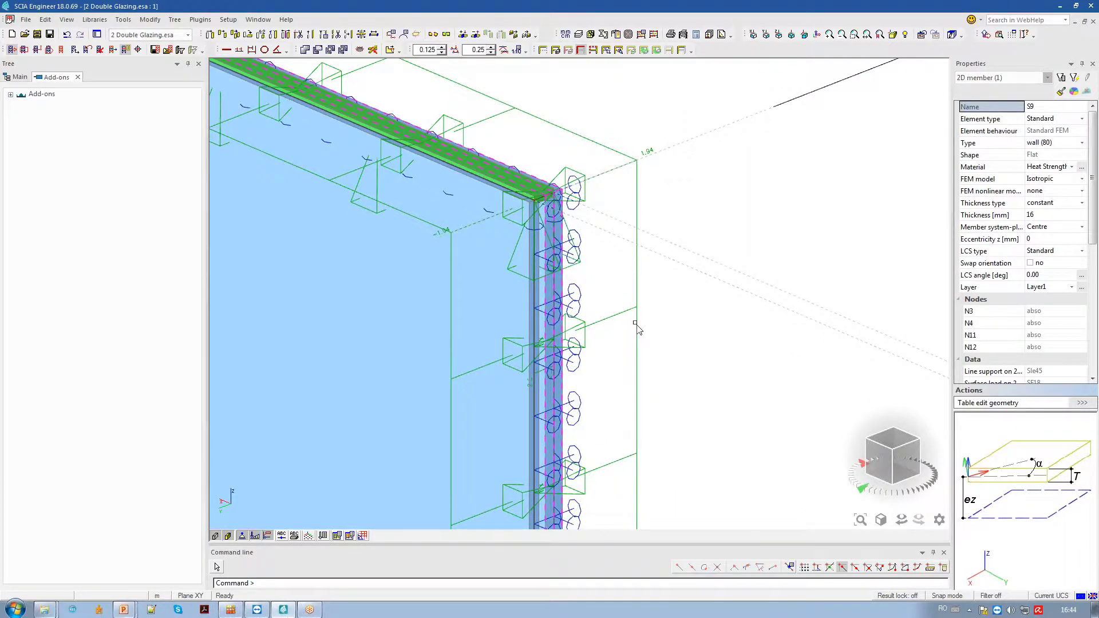
{"action": "scroll", "coordinate": [637, 328], "scroll_direction": "down", "scroll_amount": 2}
{"action": "scroll", "coordinate": [647, 350], "scroll_direction": "up", "scroll_amount": 4}
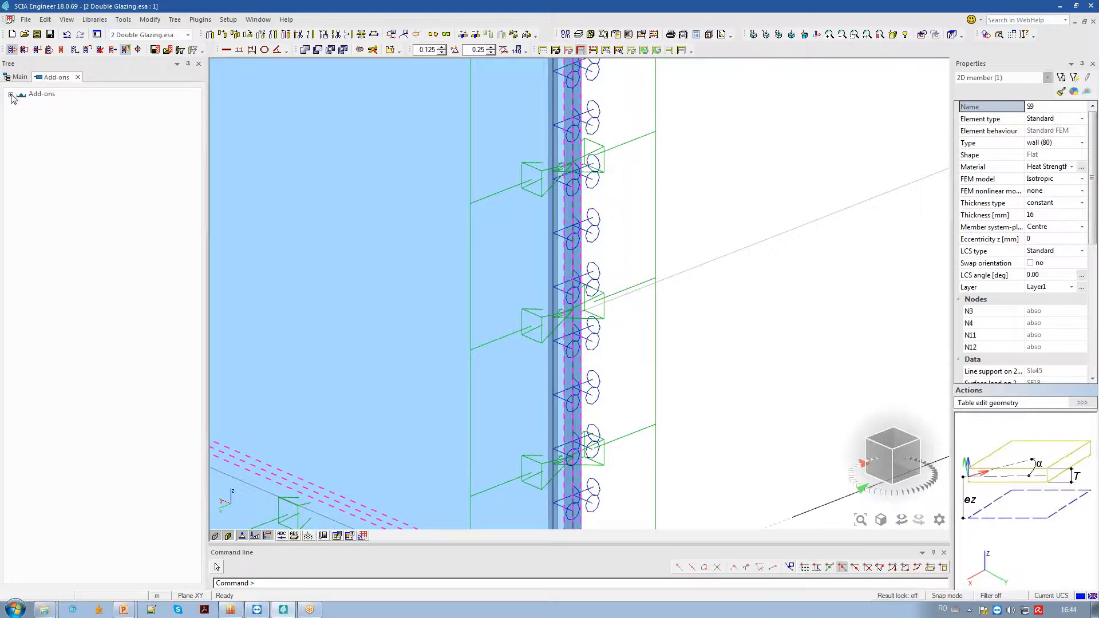
Expand the GD03 - Double IGU add-on, clear the pane selection, and turn off surface rendering to show the whole panel as wireframe
{"action": "left_click", "coordinate": [10, 94]}
{"action": "left_click", "coordinate": [21, 125]}
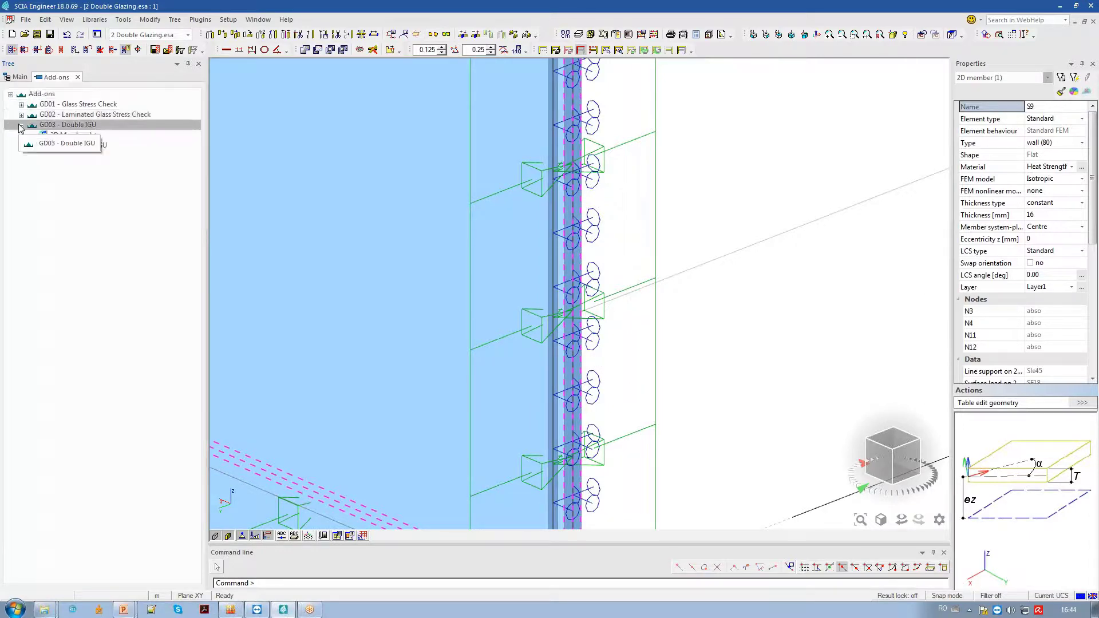
{"action": "scroll", "coordinate": [744, 338], "scroll_direction": "down", "scroll_amount": 3}
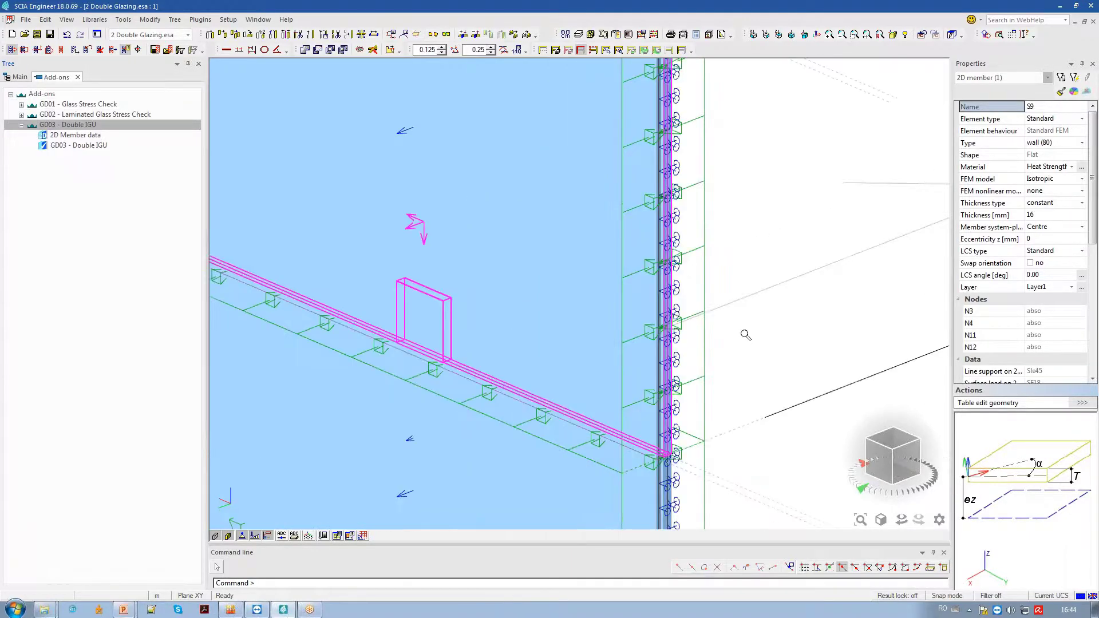
{"action": "left_click", "coordinate": [534, 322]}
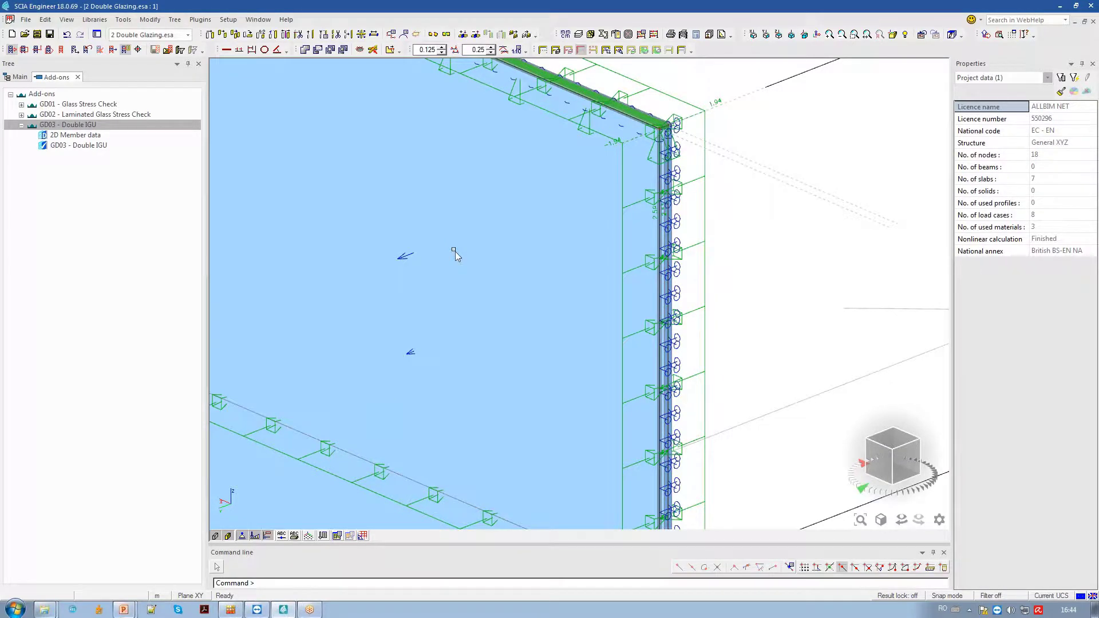
{"action": "scroll", "coordinate": [454, 250], "scroll_direction": "down", "scroll_amount": 3}
{"action": "left_click", "coordinate": [228, 535]}
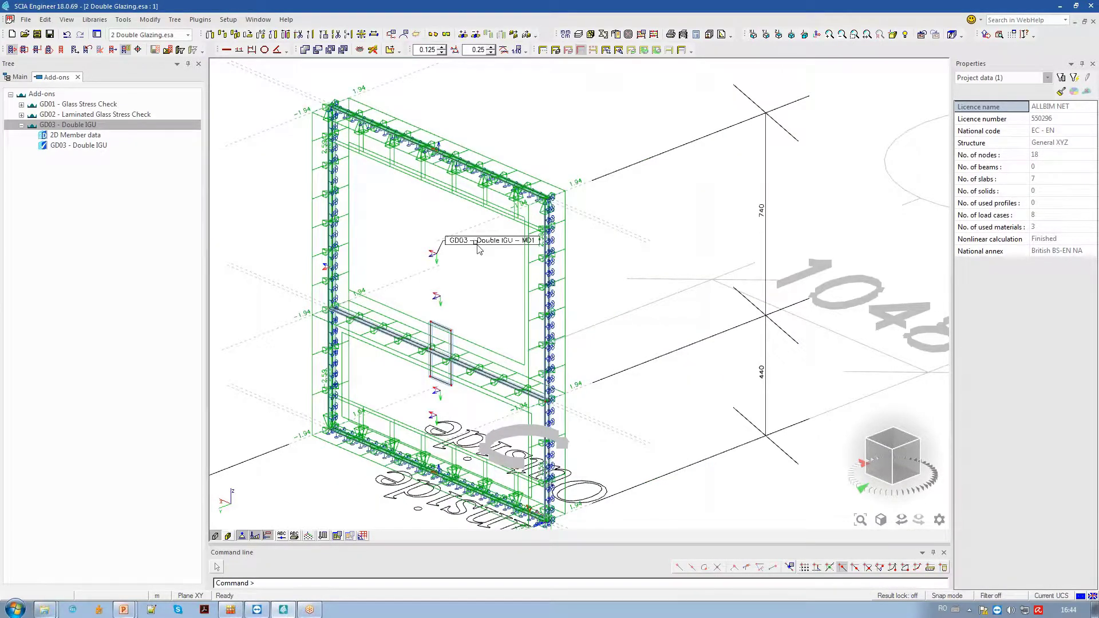
Open the GD03 - Double IGU member data in an enlarged form, examine the panel geometry and glass package thicknesses, and close without saving
{"action": "left_click", "coordinate": [491, 241]}
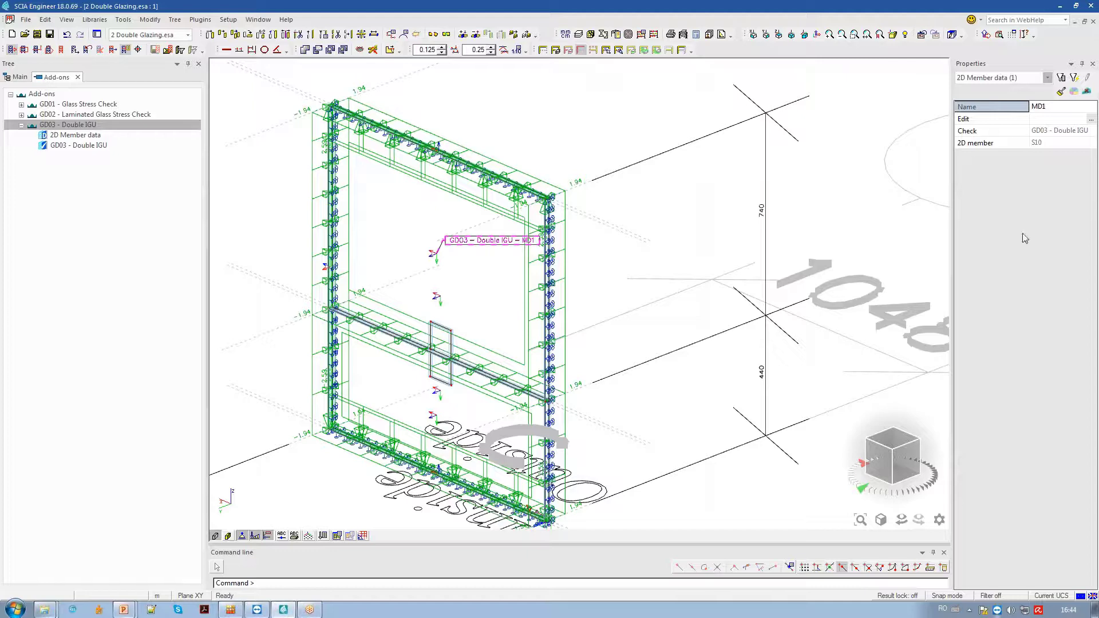
{"action": "left_click", "coordinate": [1091, 121]}
{"action": "left_click", "coordinate": [1091, 120]}
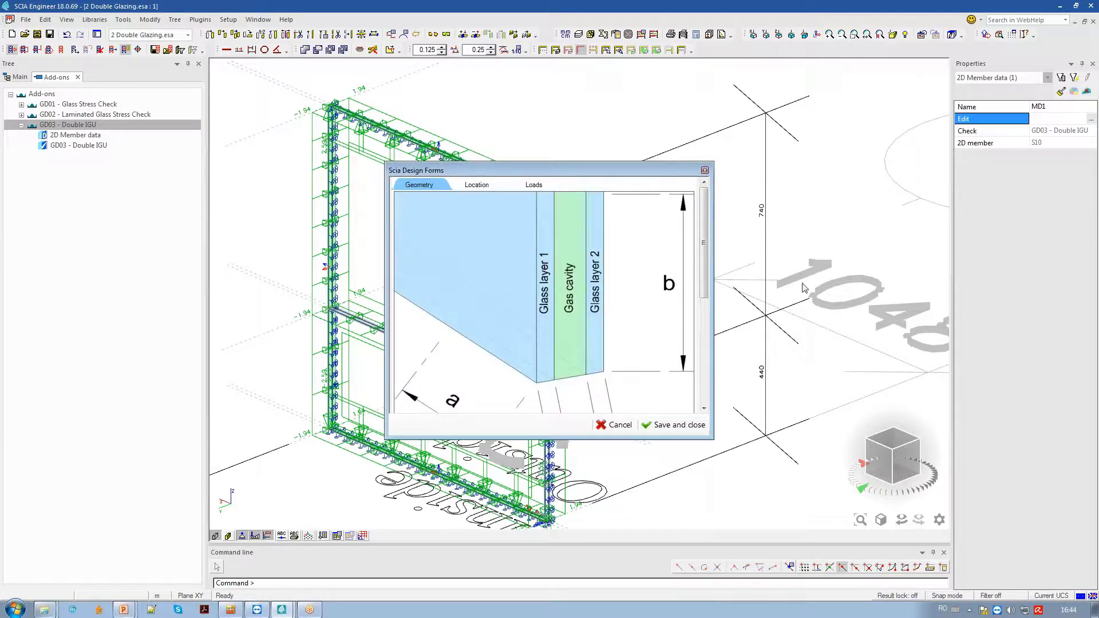
{"action": "left_click_drag", "start_coordinate": [581, 170], "coordinate": [632, 91]}
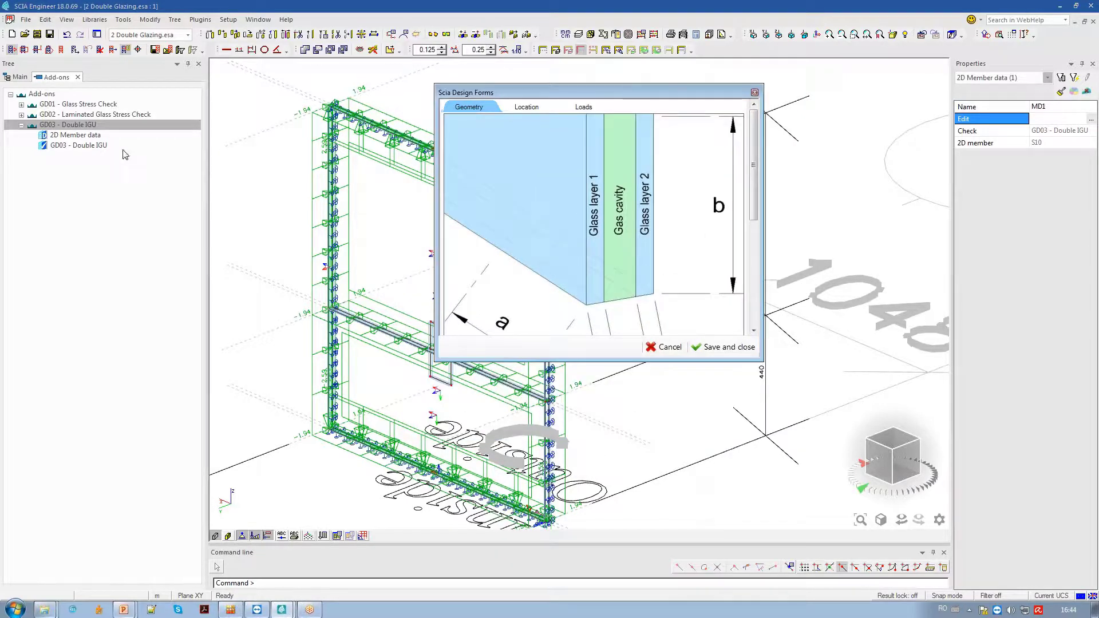
{"action": "left_click_drag", "start_coordinate": [763, 361], "coordinate": [865, 564]}
{"action": "scroll", "coordinate": [795, 364], "scroll_direction": "down", "scroll_amount": 1}
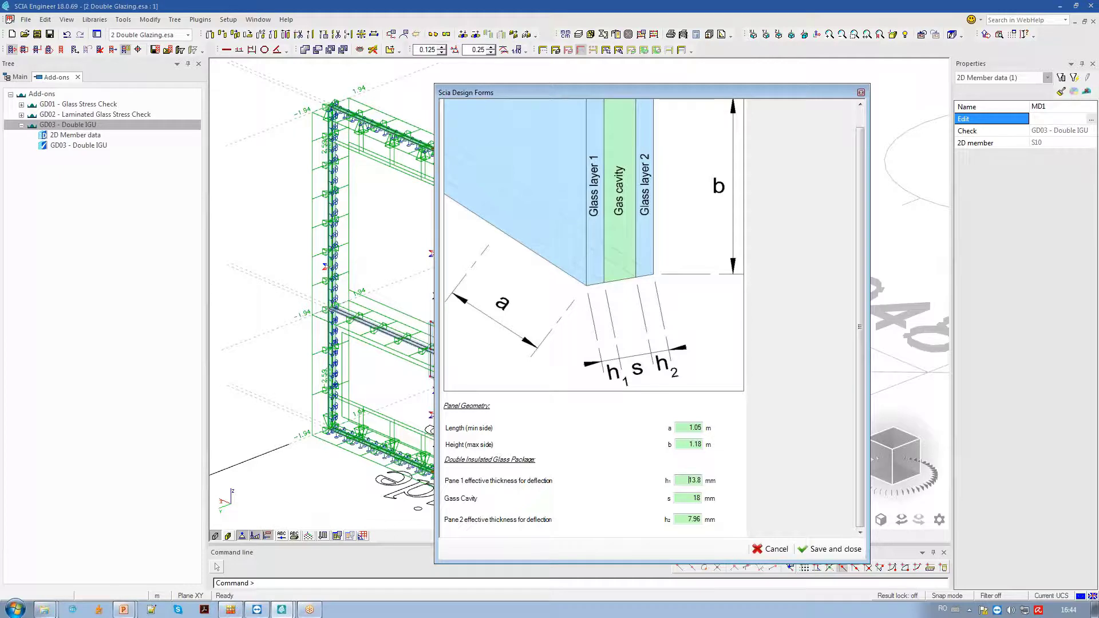
{"action": "double_click", "coordinate": [690, 481]}
{"action": "left_click", "coordinate": [682, 498]}
{"action": "left_click", "coordinate": [860, 92]}
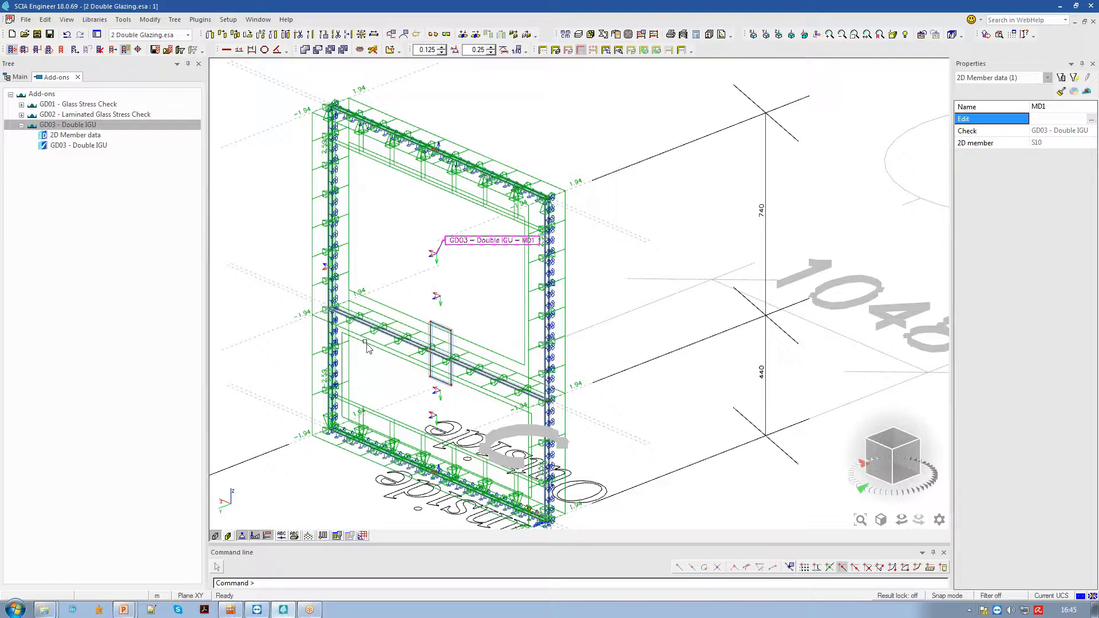
Run the GD03 - Double IGU check on the lower glass pane and display its results
{"action": "scroll", "coordinate": [369, 344], "scroll_direction": "up", "scroll_amount": 3}
{"action": "left_click", "coordinate": [79, 145]}
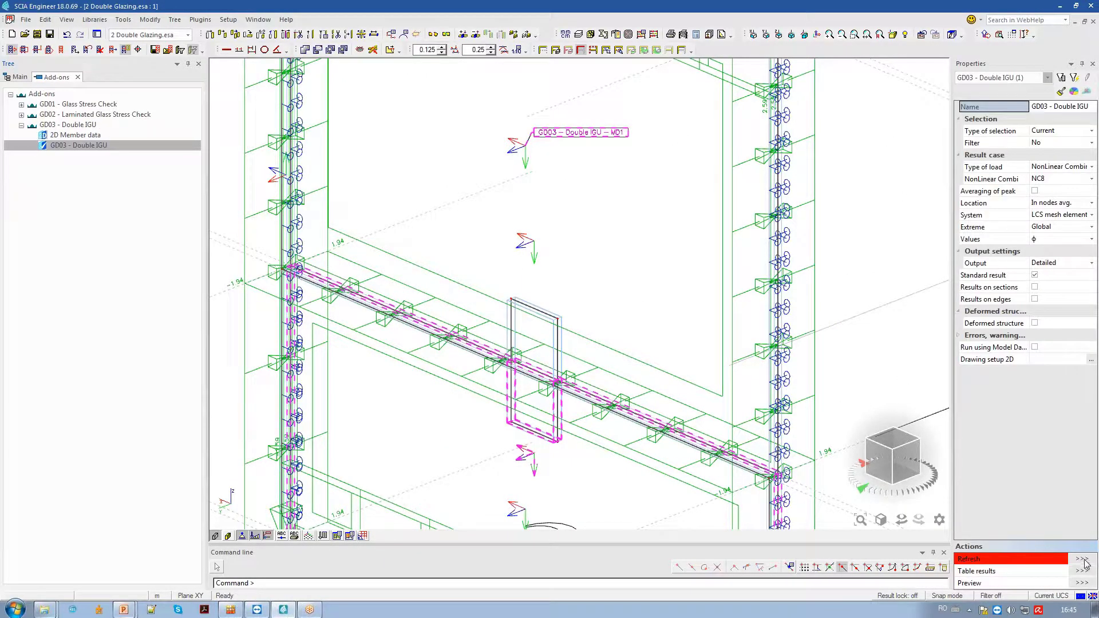
{"action": "left_click", "coordinate": [1083, 559]}
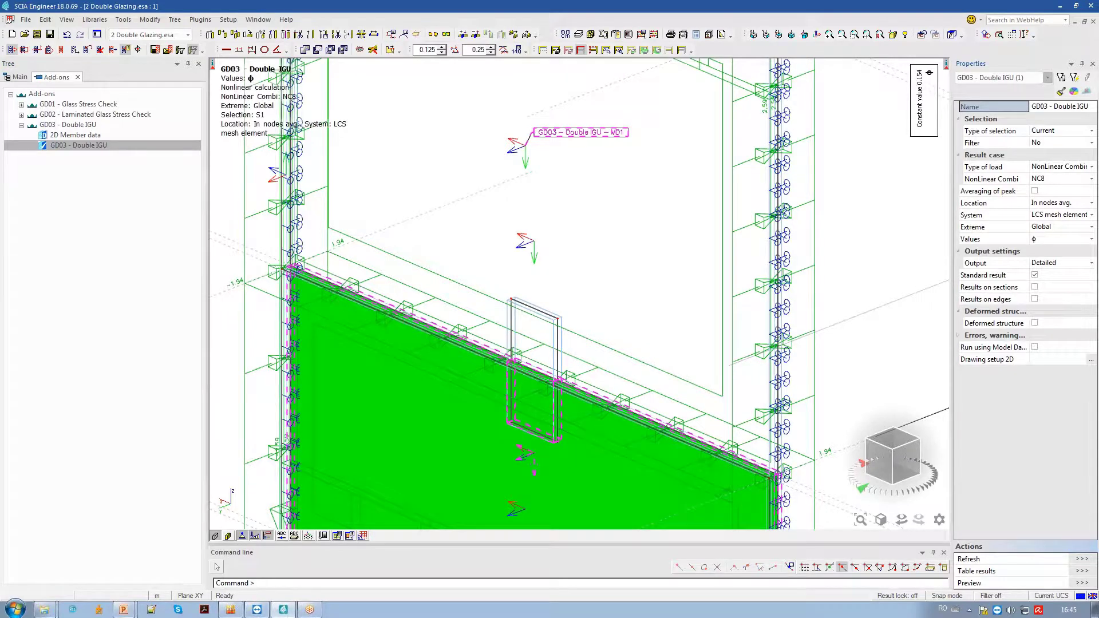
Set the GD03 - Double IGU check output to Brief and refresh the results in the report preview
{"action": "left_click", "coordinate": [1073, 240]}
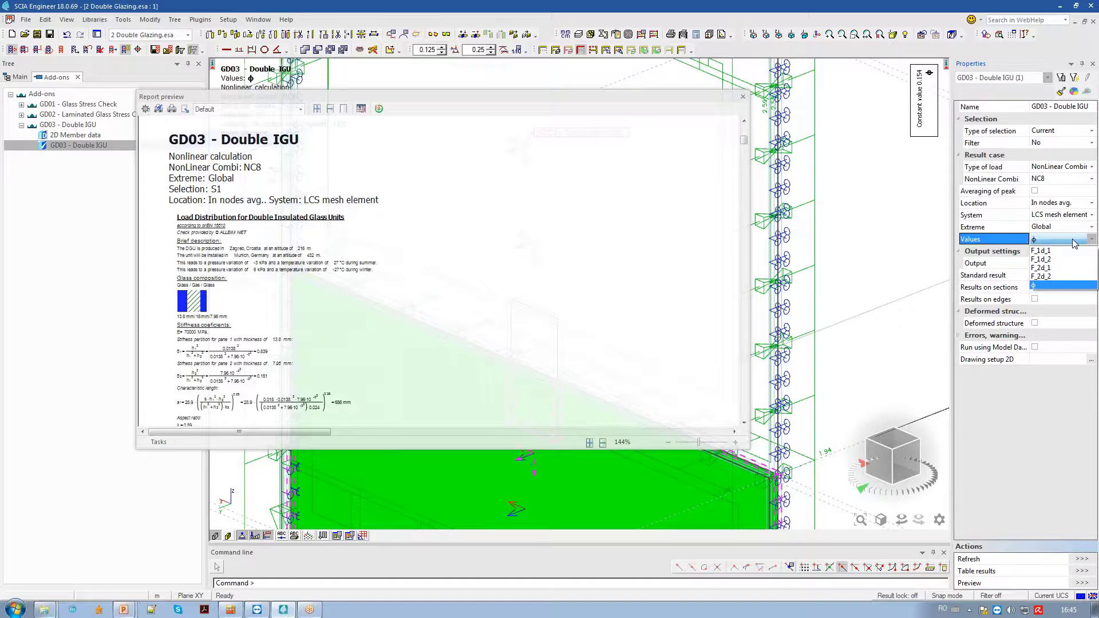
{"action": "left_click", "coordinate": [1075, 242]}
{"action": "left_click", "coordinate": [1055, 229]}
{"action": "left_click", "coordinate": [1054, 264]}
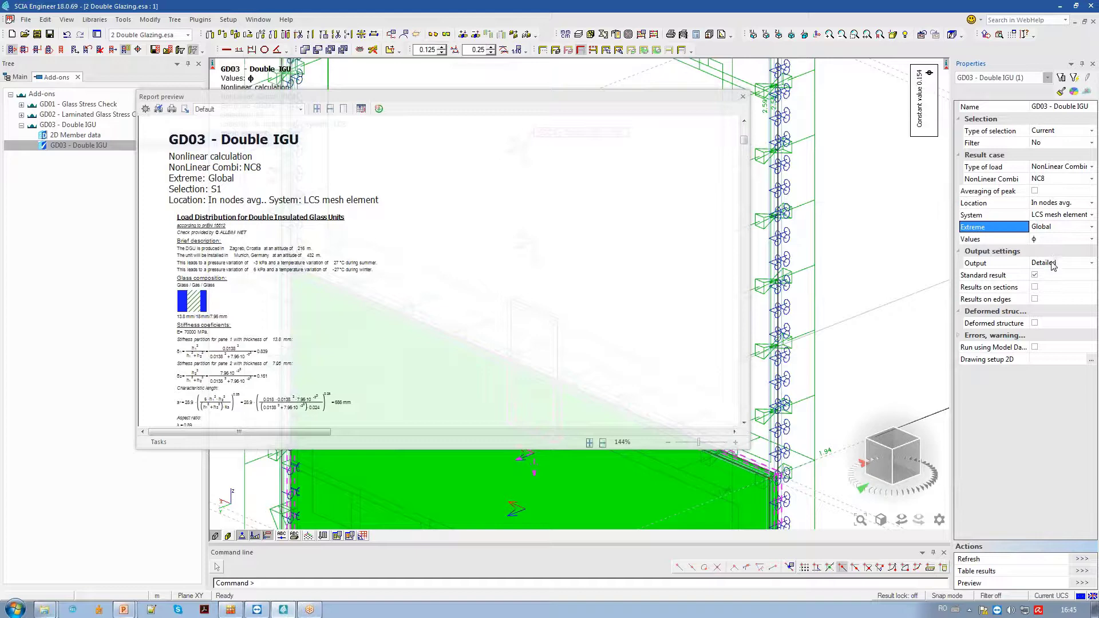
{"action": "left_click", "coordinate": [1052, 265]}
{"action": "left_click", "coordinate": [1038, 275]}
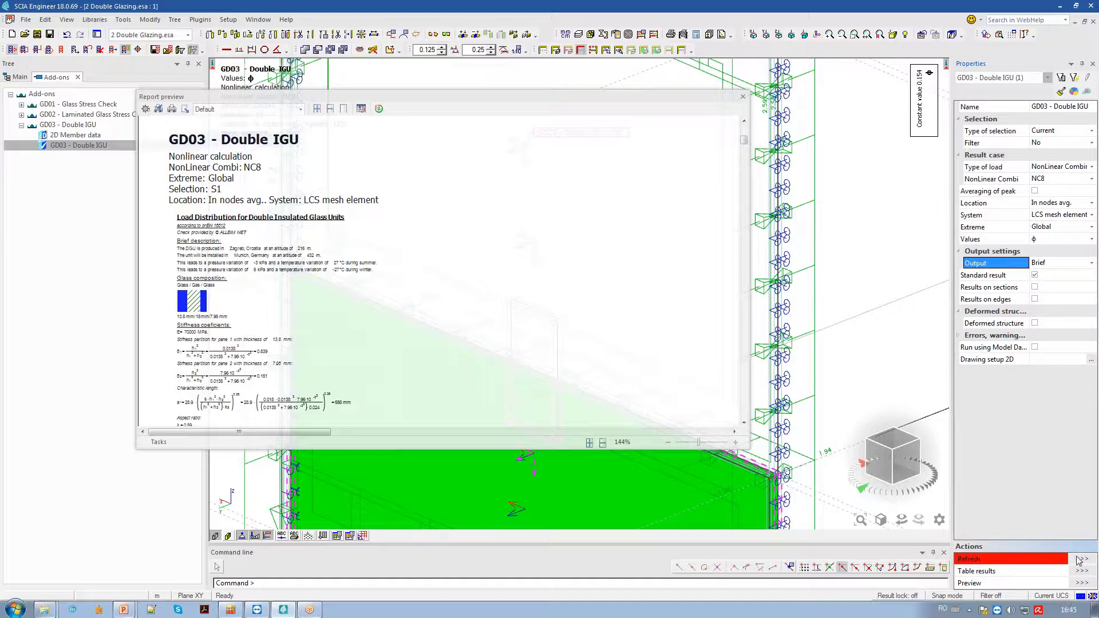
{"action": "left_click", "coordinate": [1080, 559]}
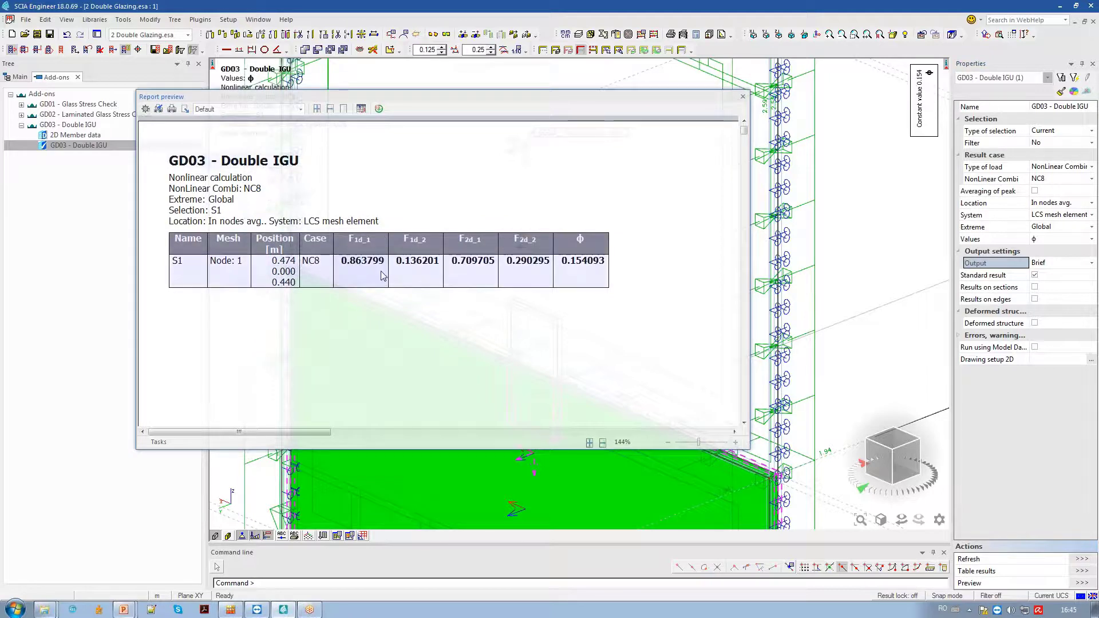
Set the GD03 - Double IGU check output to Detailed and show the full calculation in the report preview
{"action": "scroll", "coordinate": [382, 276], "scroll_direction": "up", "scroll_amount": 1}
{"action": "scroll", "coordinate": [487, 244], "scroll_direction": "up", "scroll_amount": 1}
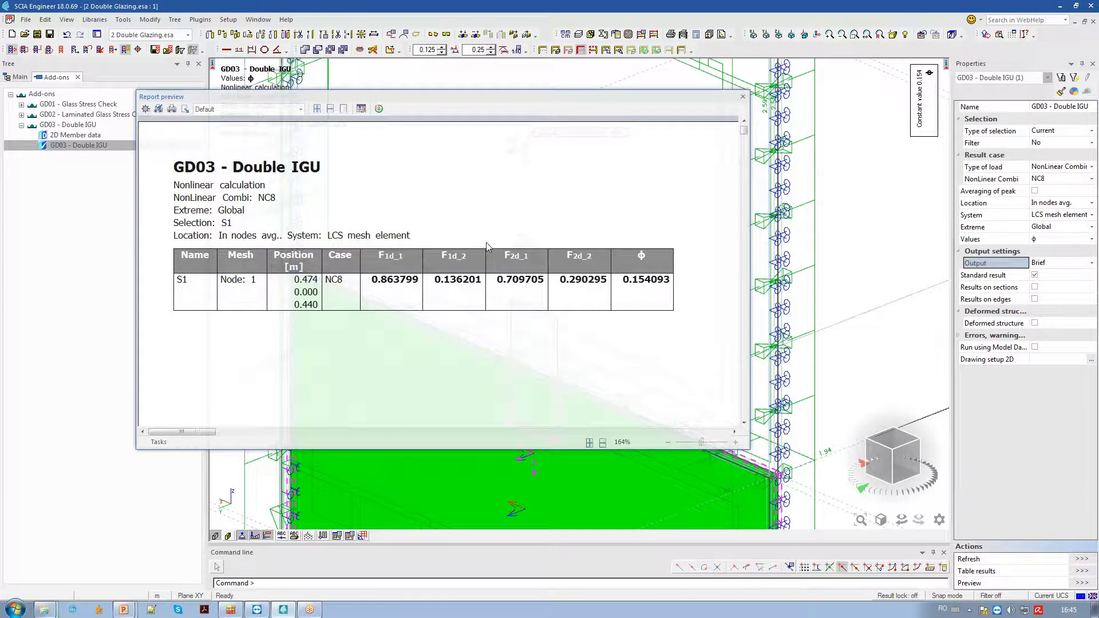
{"action": "left_click", "coordinate": [1042, 263]}
{"action": "left_click", "coordinate": [1054, 292]}
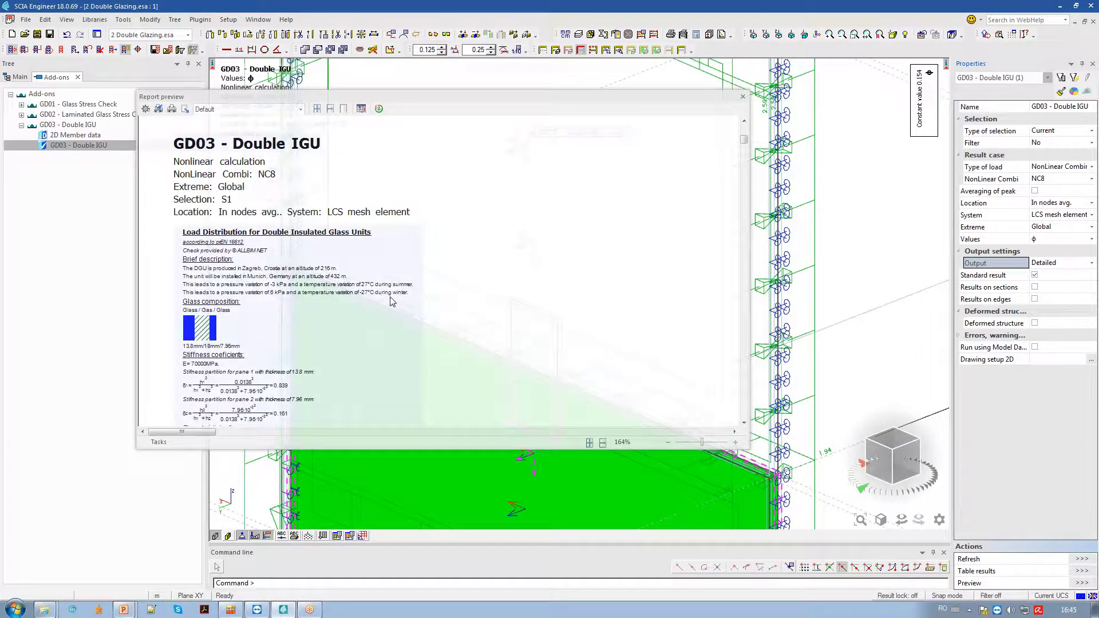
Examine the detailed report's brief description, glass composition, stiffness coefficients, characteristic length and insulating unit factor
{"action": "scroll", "coordinate": [255, 342], "scroll_direction": "up", "scroll_amount": 2}
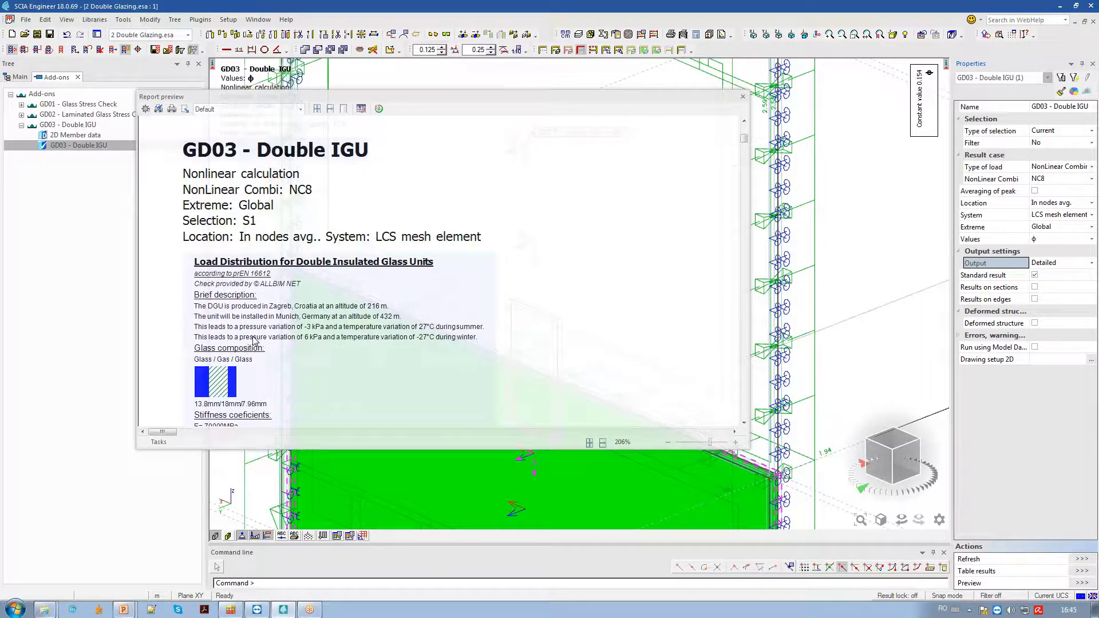
{"action": "scroll", "coordinate": [255, 342], "scroll_direction": "down", "scroll_amount": 3}
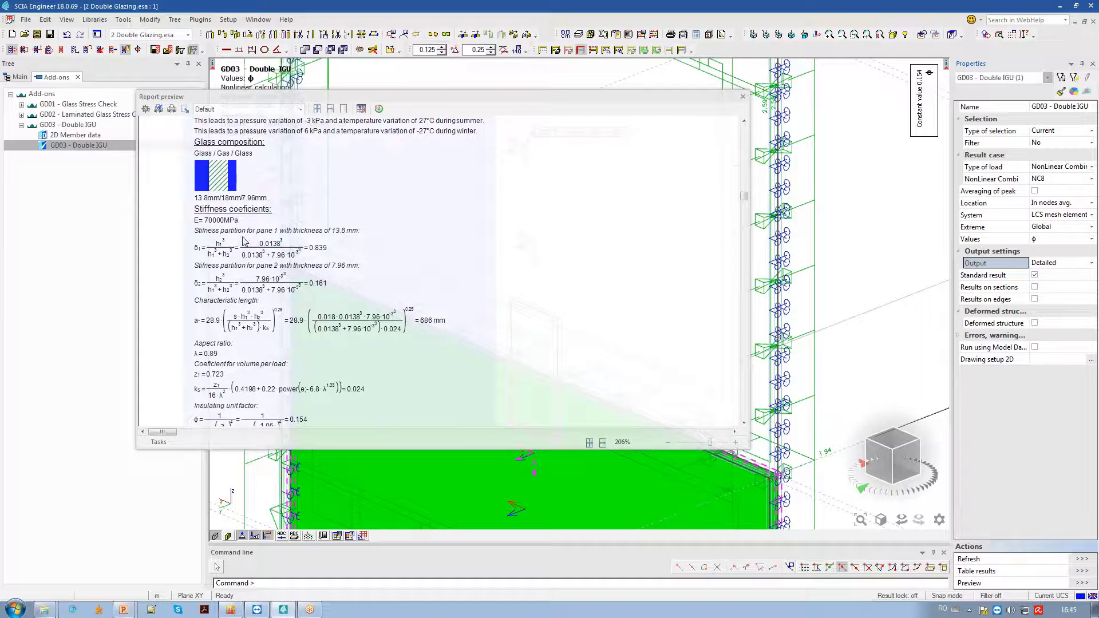
{"action": "scroll", "coordinate": [269, 264], "scroll_direction": "down", "scroll_amount": 1}
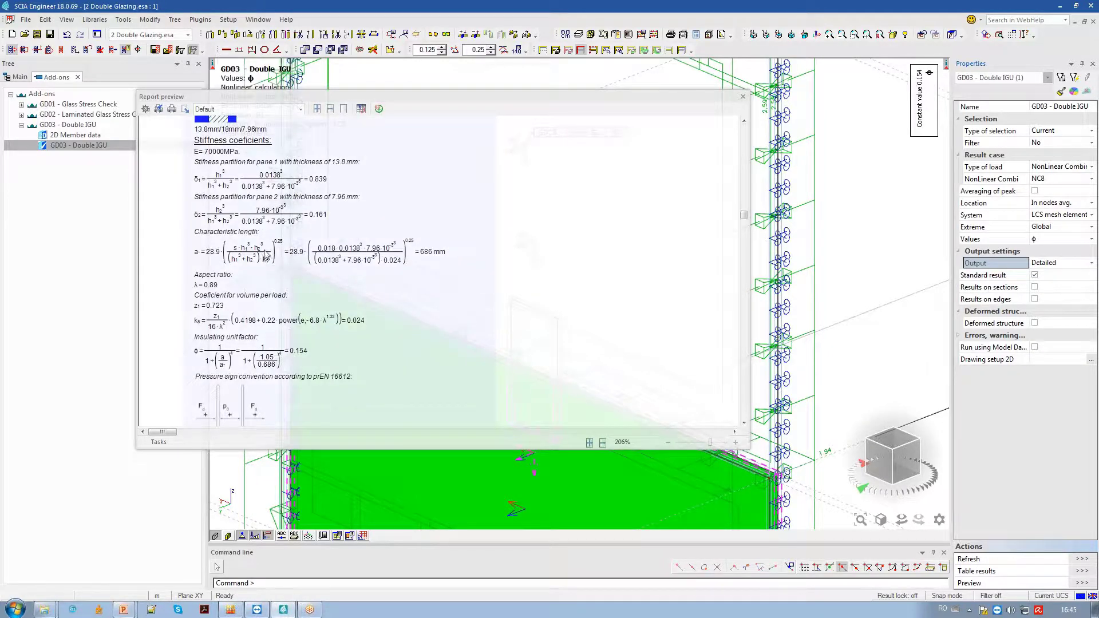
{"action": "scroll", "coordinate": [276, 269], "scroll_direction": "down", "scroll_amount": 3}
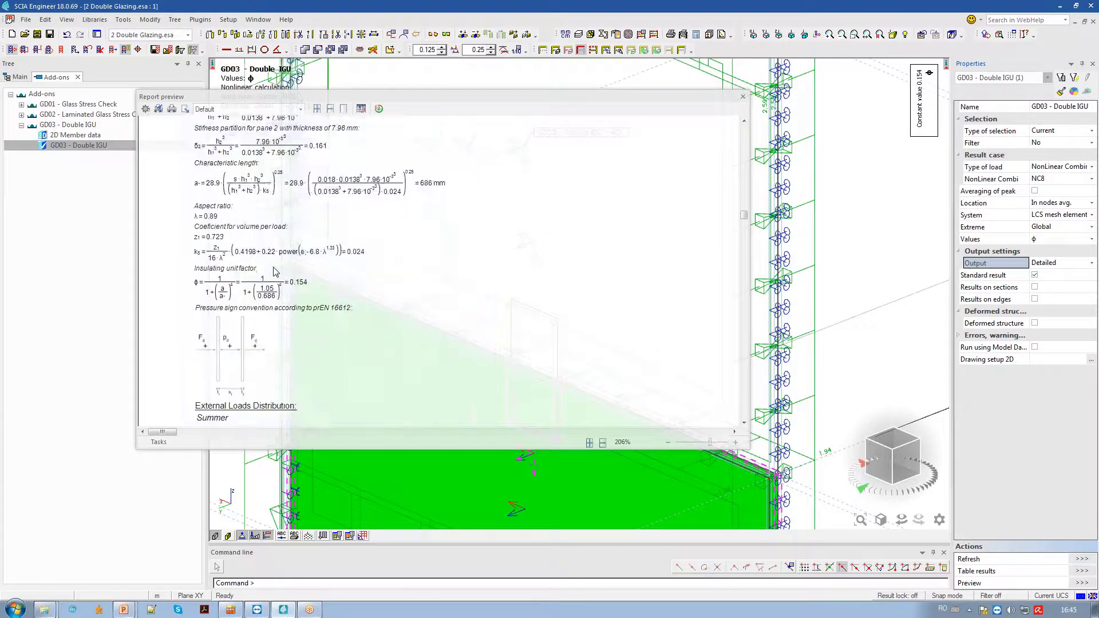
{"action": "scroll", "coordinate": [275, 269], "scroll_direction": "down", "scroll_amount": 2}
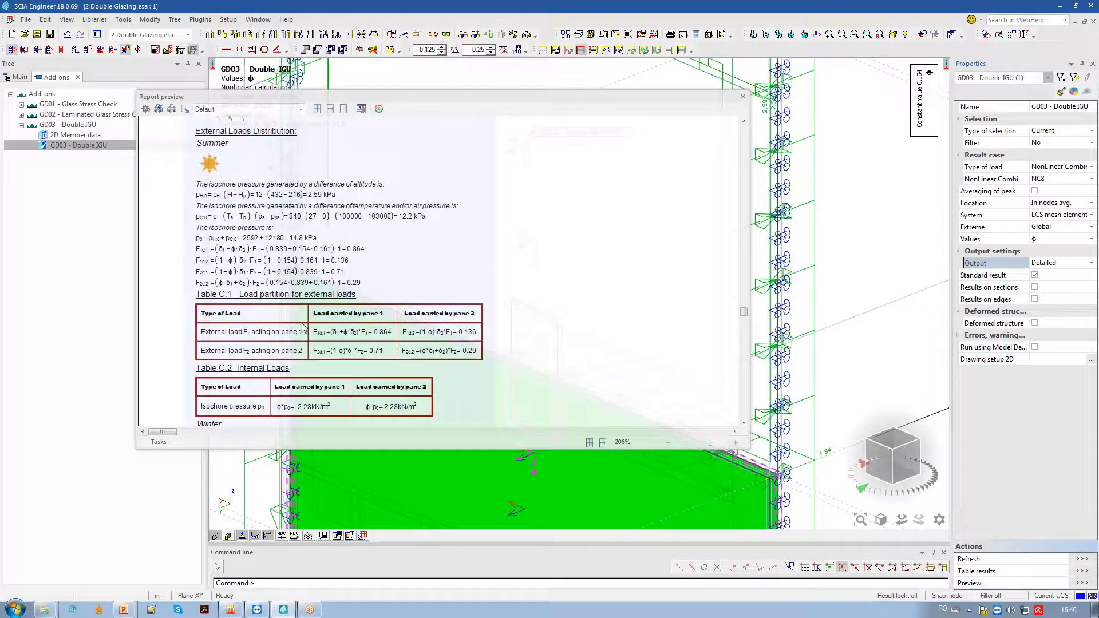
Review the summer and winter isochore pressures and the load partition tables C.1 and C.2 for both panes
{"action": "scroll", "coordinate": [344, 368], "scroll_direction": "down", "scroll_amount": 1}
{"action": "scroll", "coordinate": [343, 368], "scroll_direction": "up", "scroll_amount": 1}
{"action": "scroll", "coordinate": [328, 345], "scroll_direction": "down", "scroll_amount": 2}
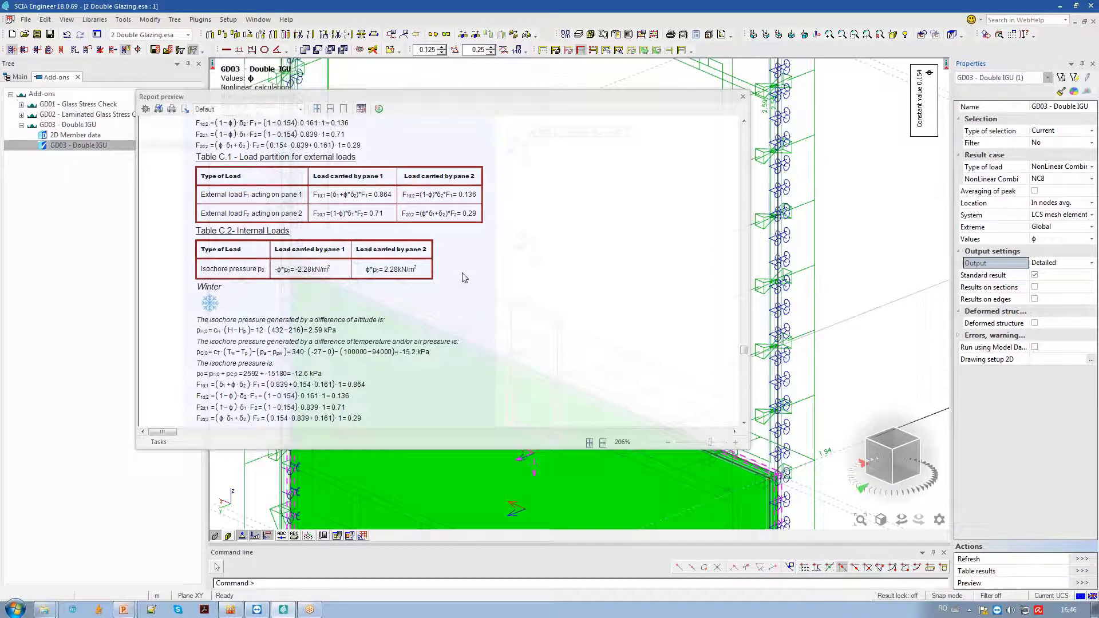
{"action": "scroll", "coordinate": [252, 186], "scroll_direction": "up", "scroll_amount": 2}
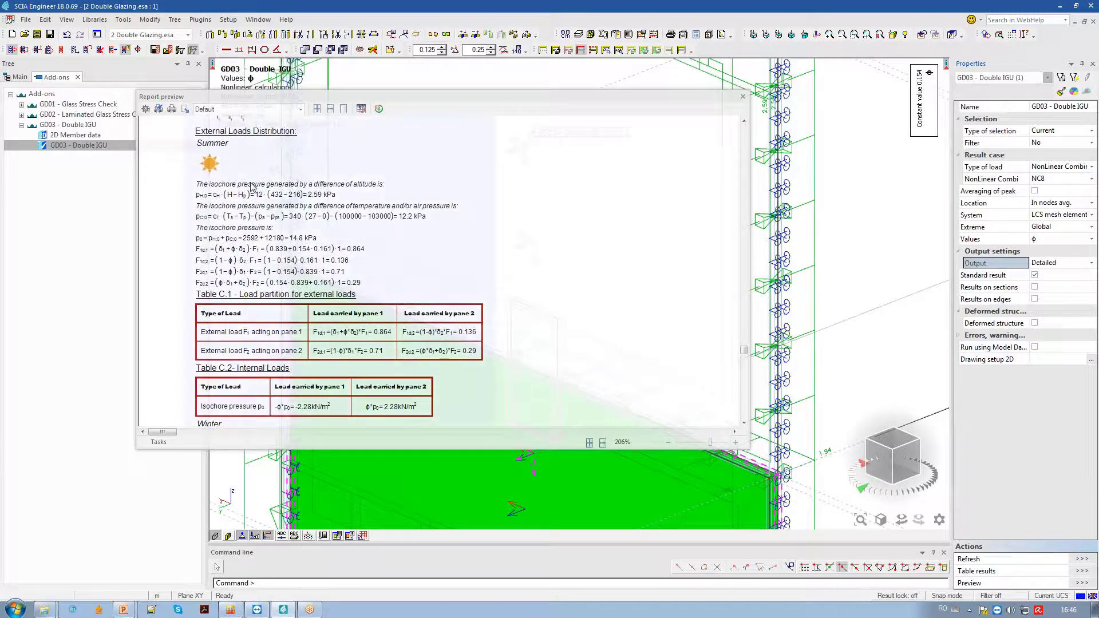
{"action": "scroll", "coordinate": [255, 186], "scroll_direction": "down", "scroll_amount": 2}
{"action": "scroll", "coordinate": [289, 347], "scroll_direction": "down", "scroll_amount": 2}
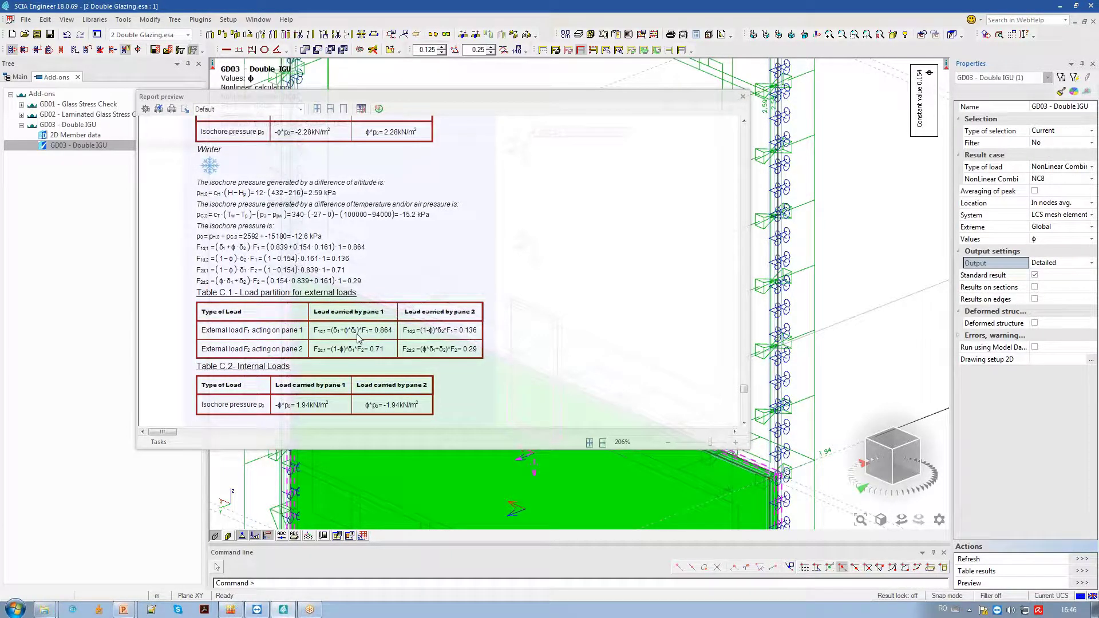
{"action": "scroll", "coordinate": [357, 338], "scroll_direction": "down", "scroll_amount": 3}
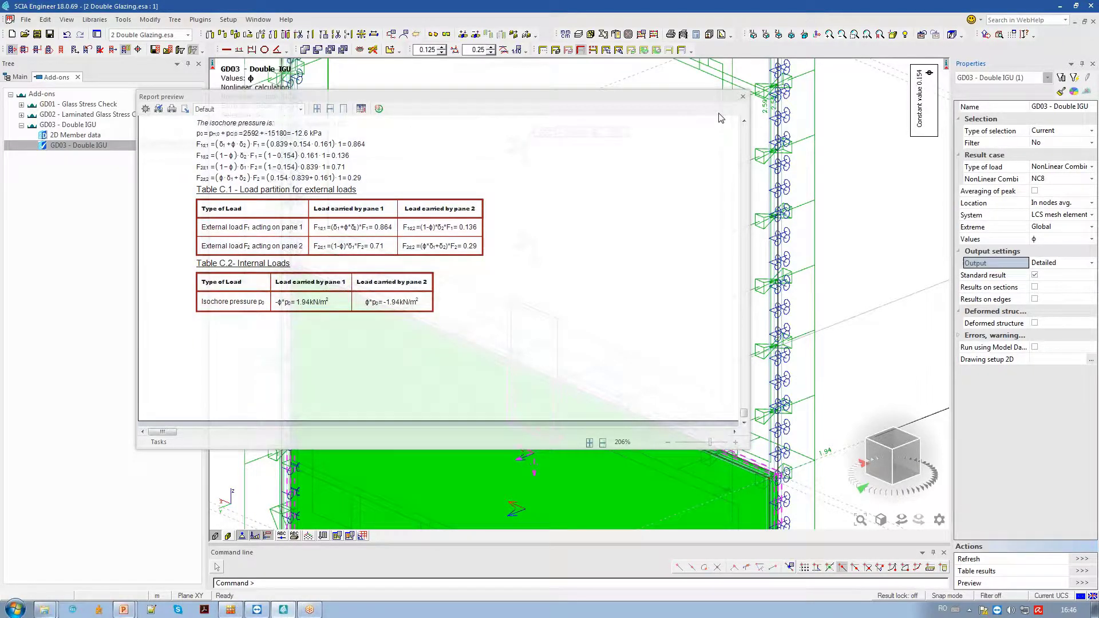